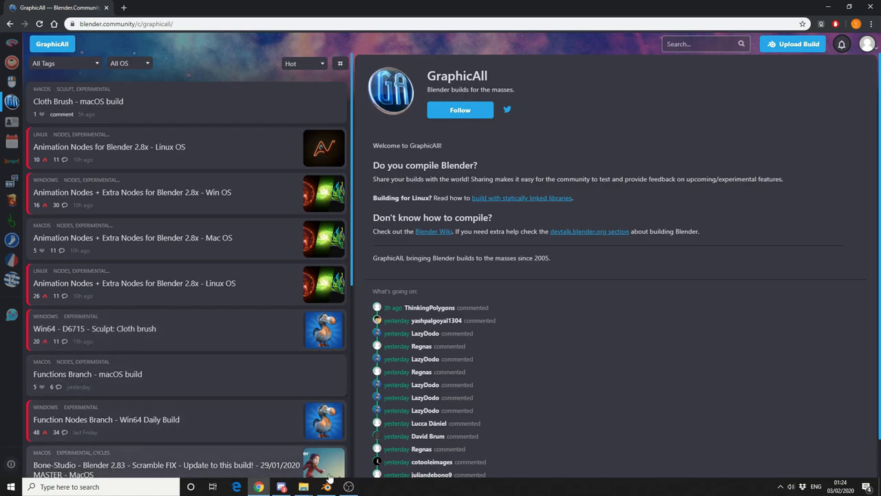
Leave the GraphicAll builds page in the browser and bring up Blender's default cube scene
left_click(326, 487)
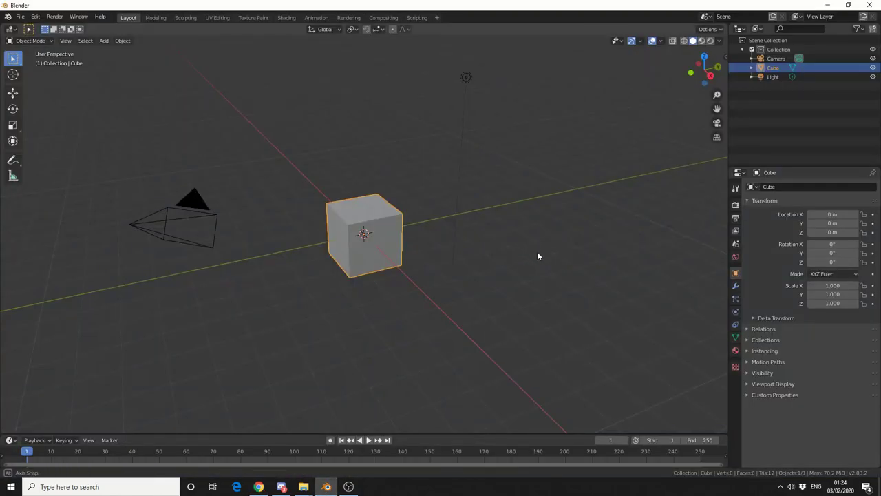
Delete the default cube and add a plane at the origin
middle_click_drag(537, 255, 324, 234)
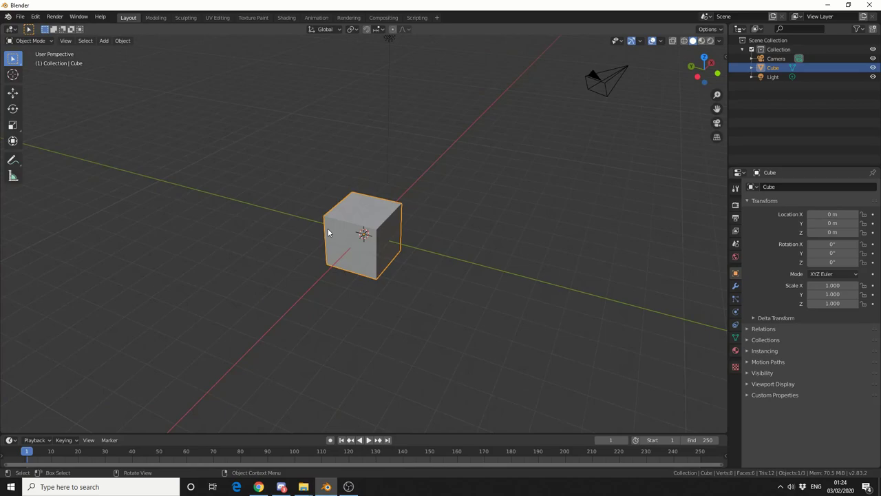
key("Delete")
key("shift+a")
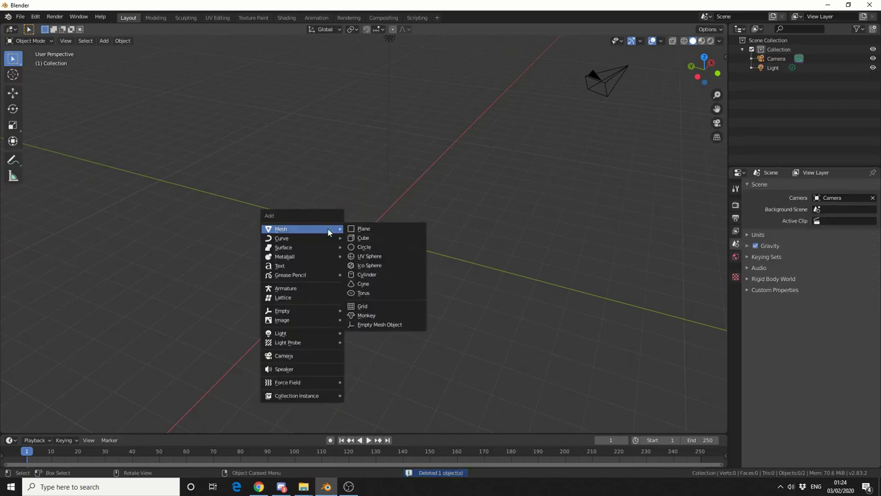
left_click(363, 229)
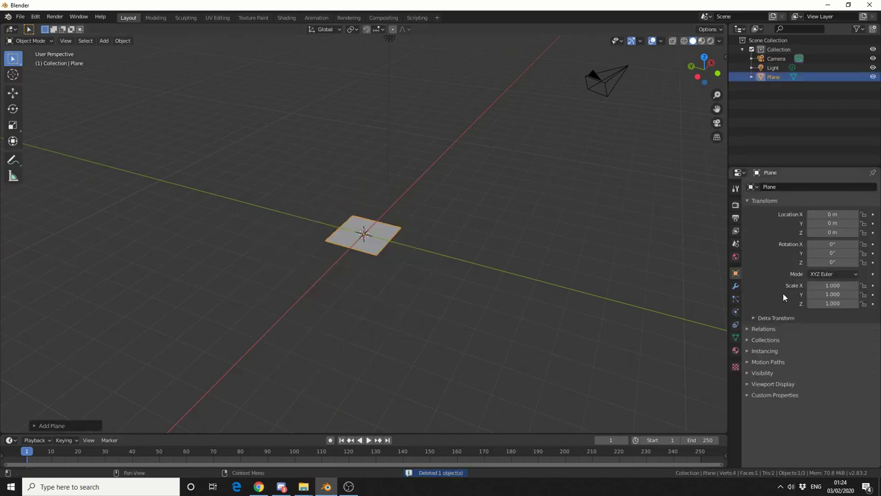
Add a Simple Subdivision Surface modifier at viewport level 6 and apply it
left_click(735, 286)
left_click(790, 184)
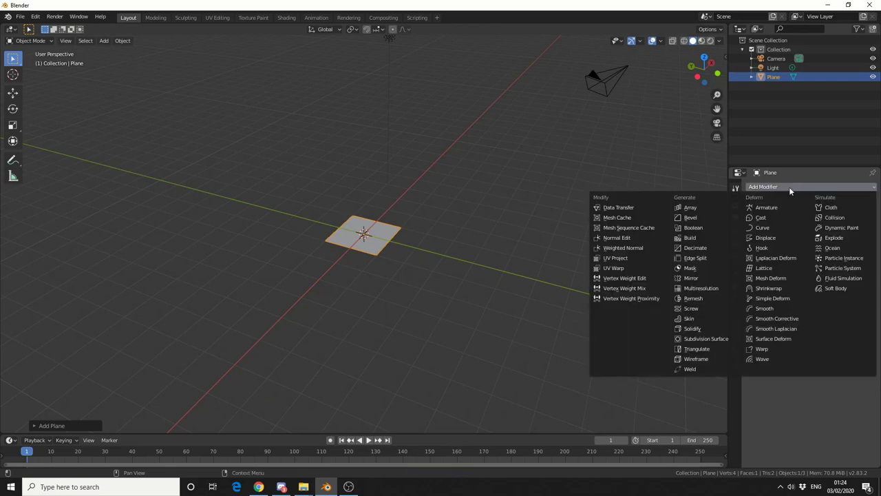
left_click(715, 338)
left_click(785, 256)
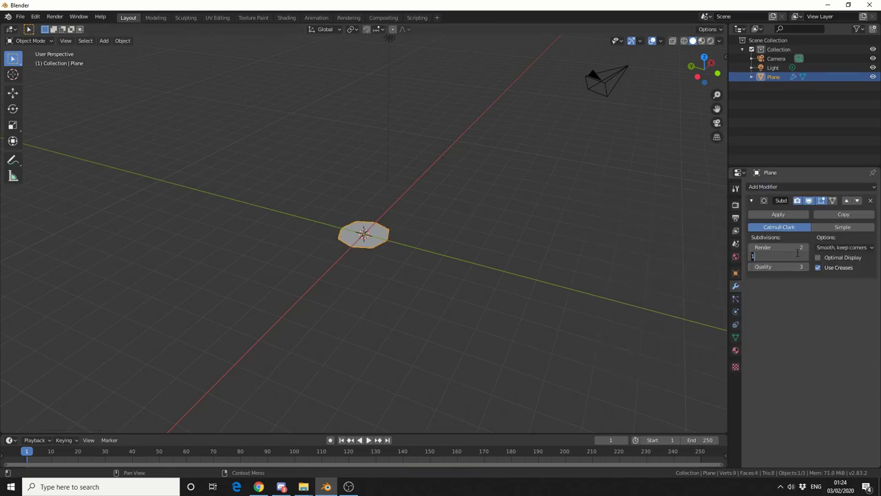
type("6")
key("Return")
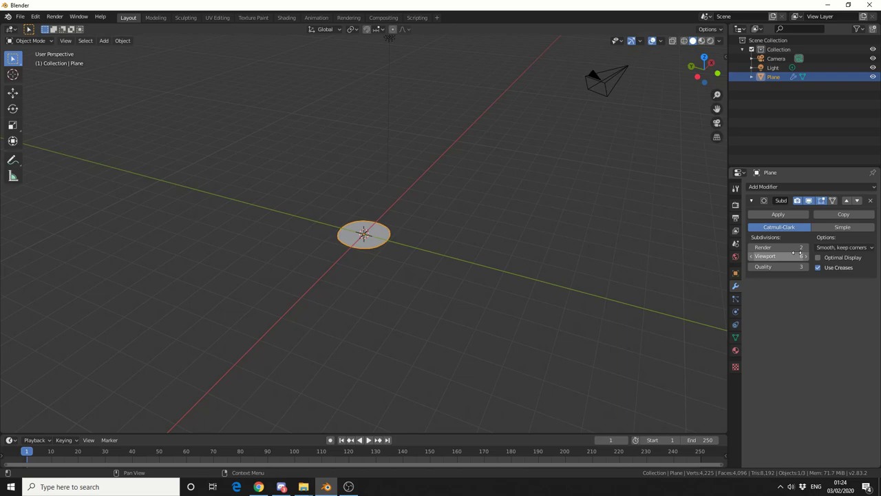
left_click(838, 229)
left_click(776, 214)
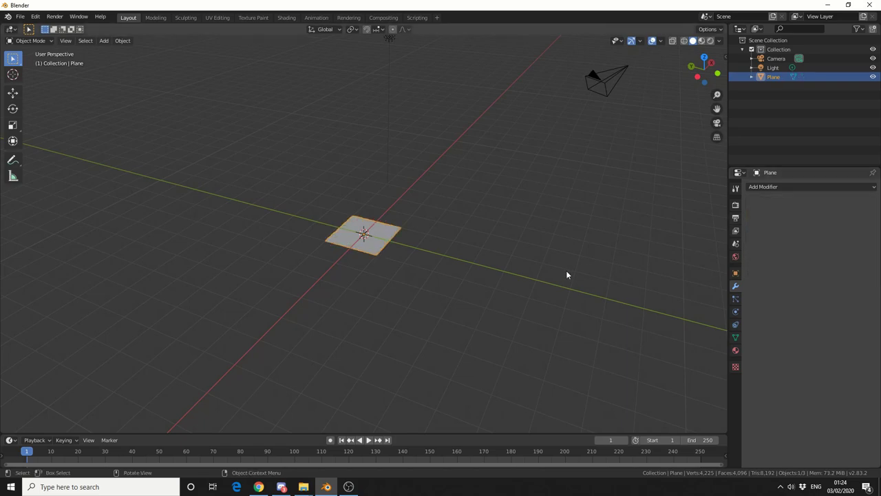
Check the dense 4,225-vertex grid in wireframe, return to Solid, and enter the Sculpting workspace
key("z")
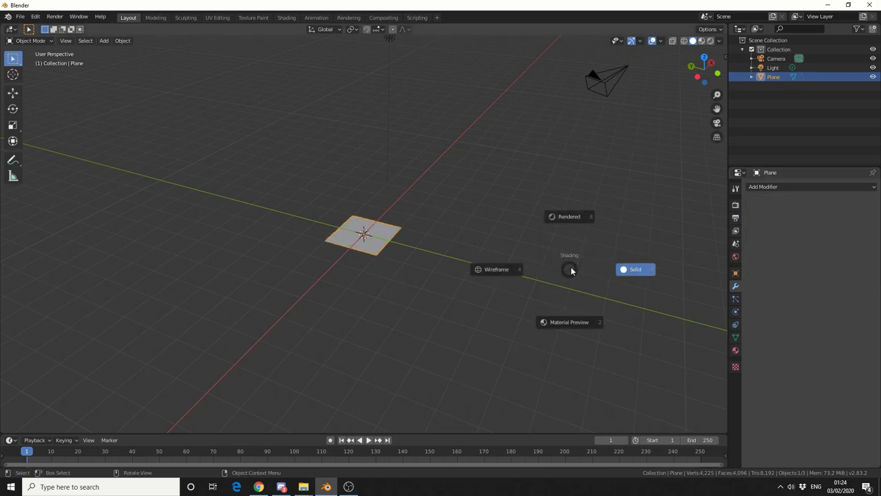
left_click(518, 269)
scroll(433, 260, "up", 6)
middle_click_drag(455, 268, 517, 297)
key("z")
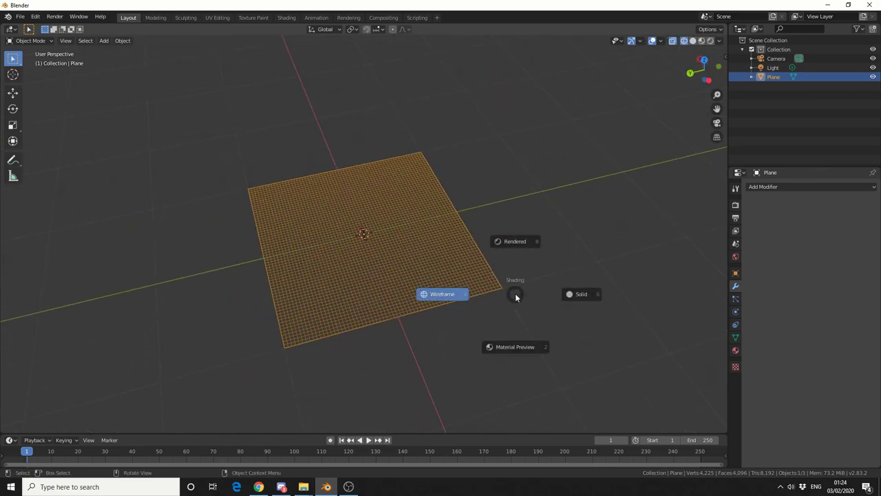
left_click(577, 296)
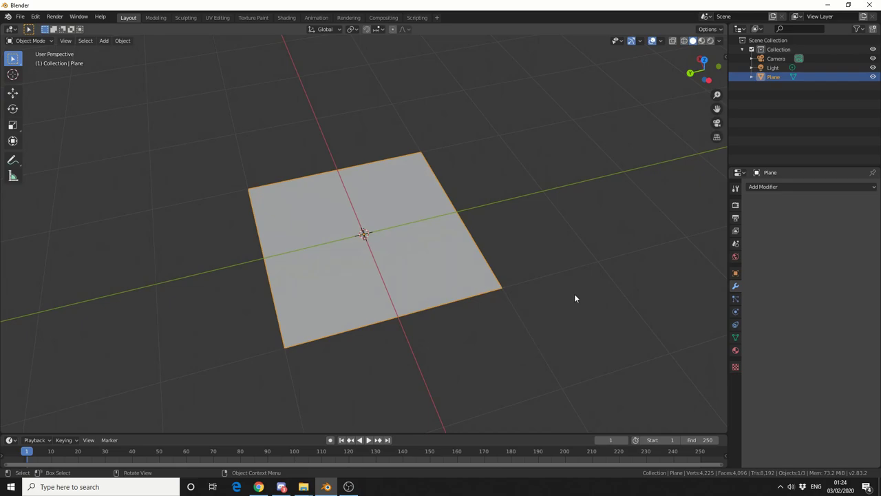
left_click(188, 20)
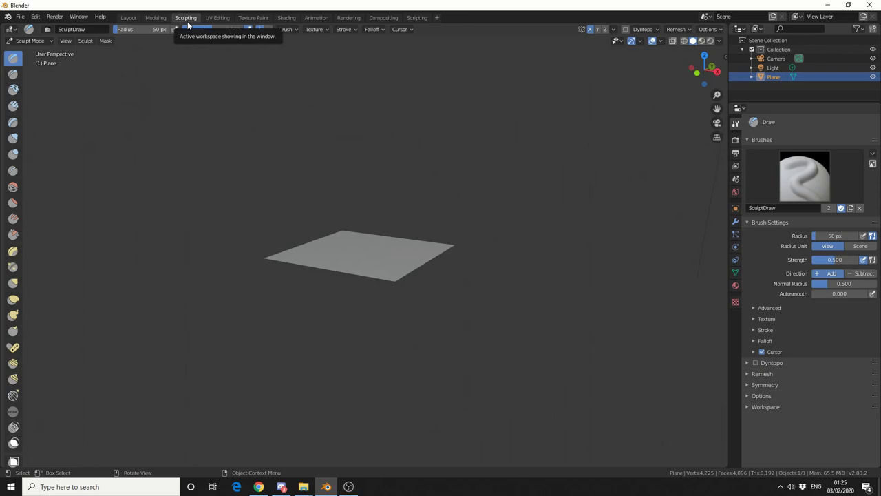
Select the Cloth brush and turn off X mirror symmetry, viewing the plane from above
left_click(13, 412)
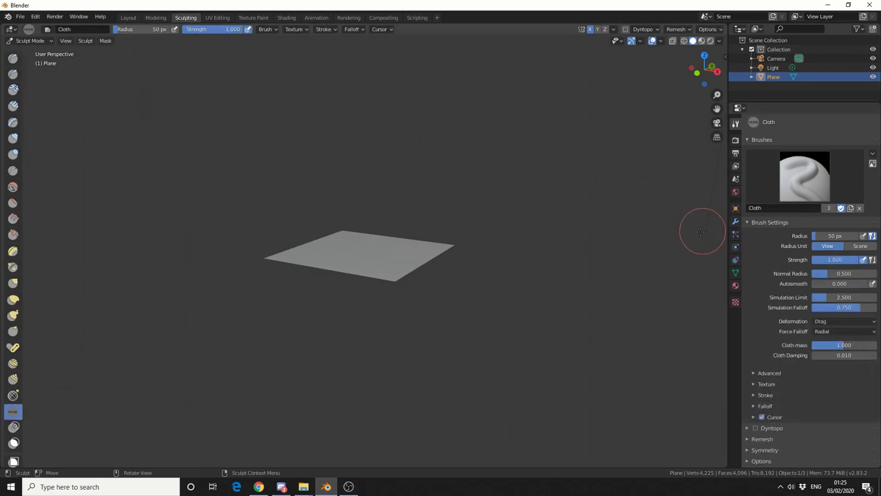
left_click(775, 449)
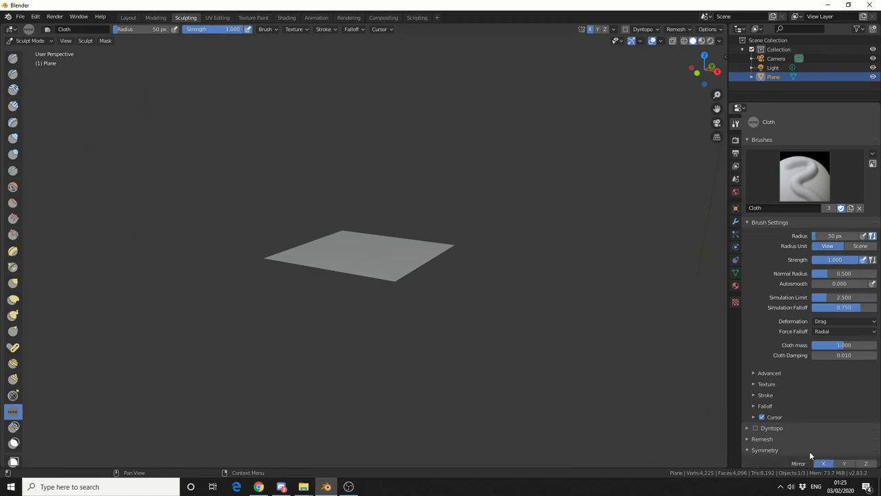
left_click(824, 464)
middle_click_drag(503, 227, 468, 246)
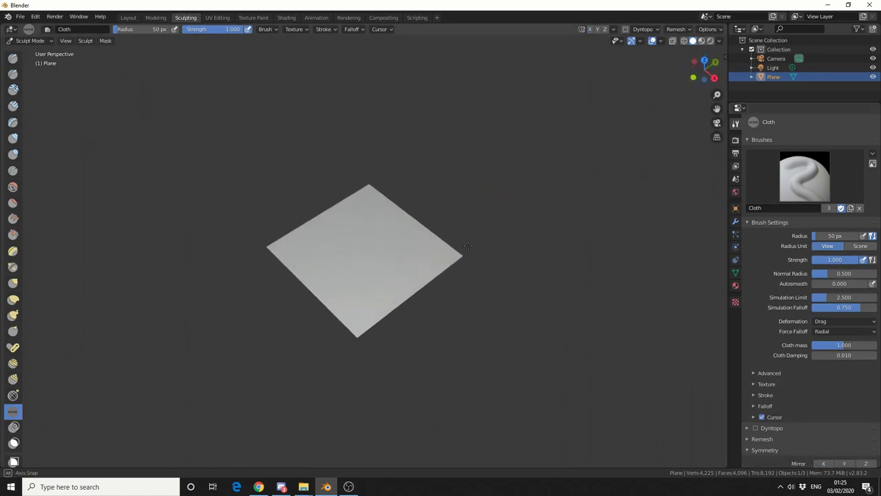
Enable Use Unified Radius so the Cloth brush radius is shared across brushes
scroll(476, 241, "up", 2)
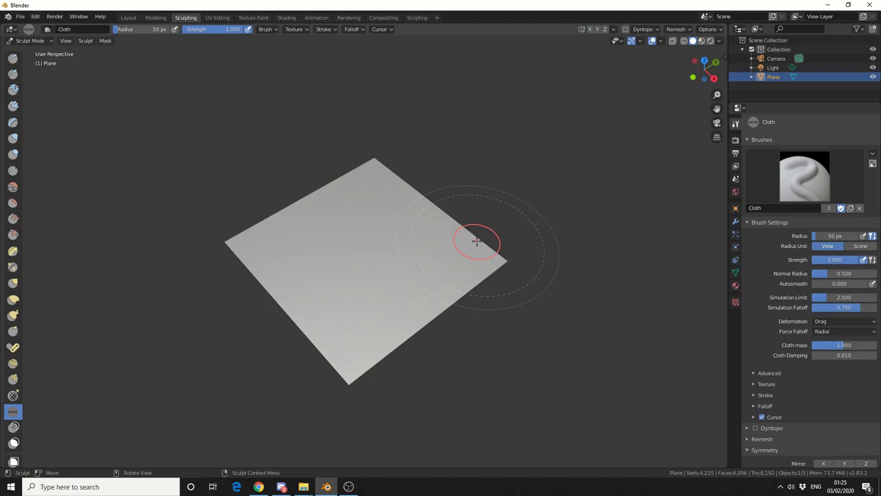
left_click(872, 236)
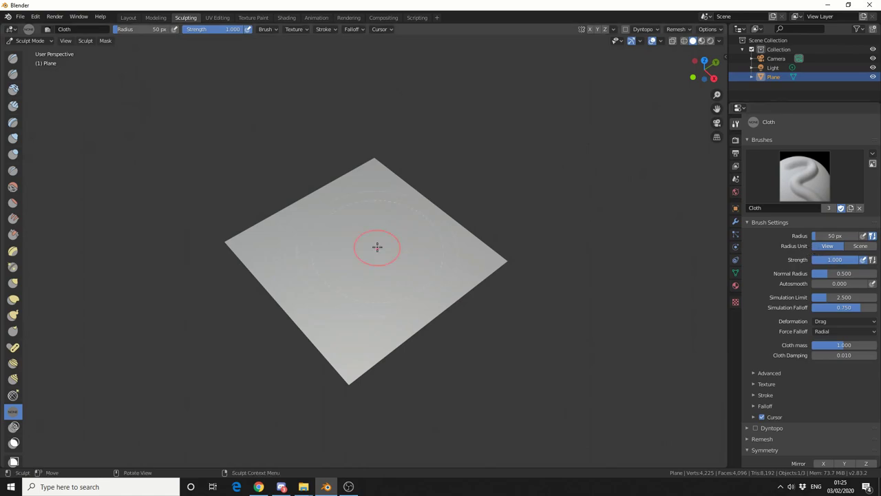
left_click_drag(378, 247, 377, 246)
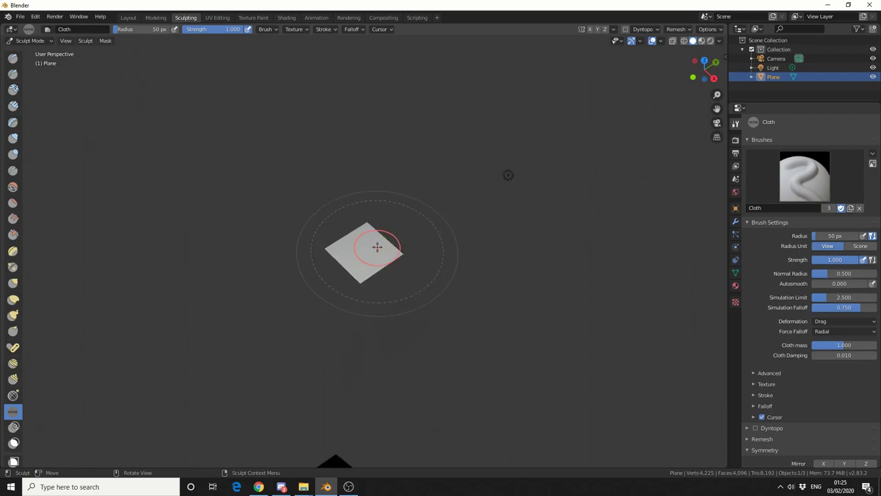
scroll(378, 247, "up", 8)
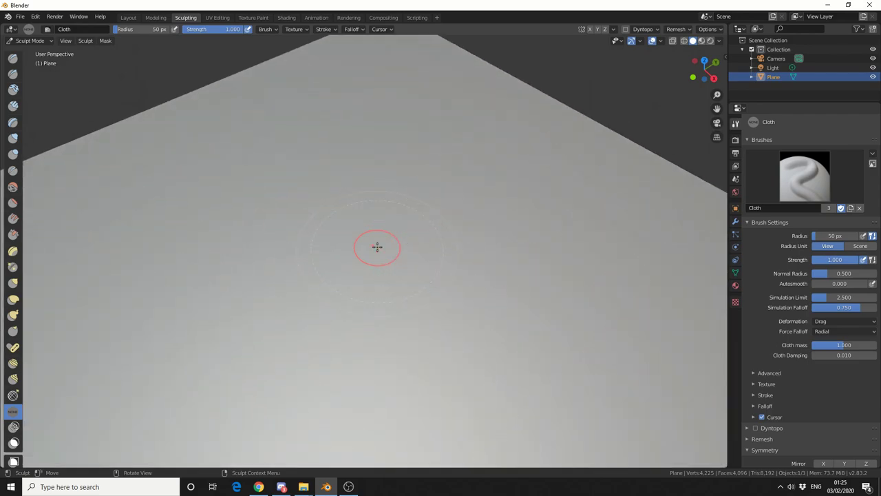
scroll(377, 247, "down", 3)
Switch the radius unit to Scene and set the Cloth brush radius to 0.5 m
left_click(861, 245)
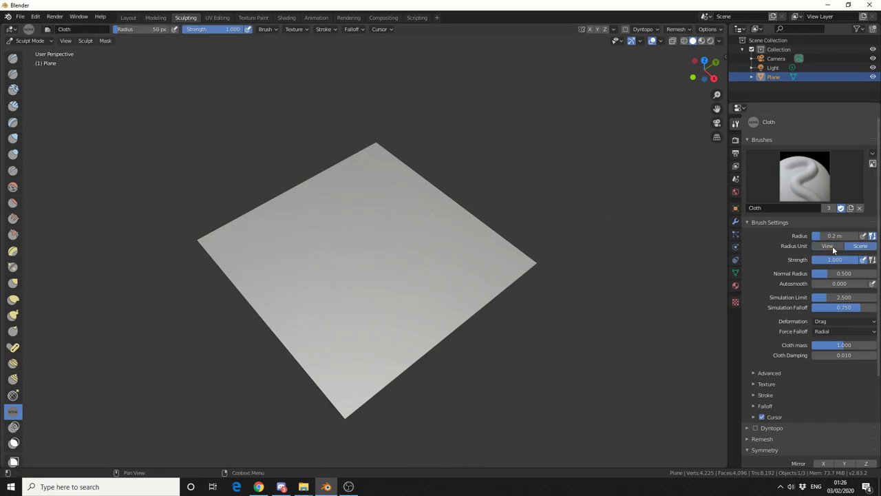
scroll(340, 223, "down", 6)
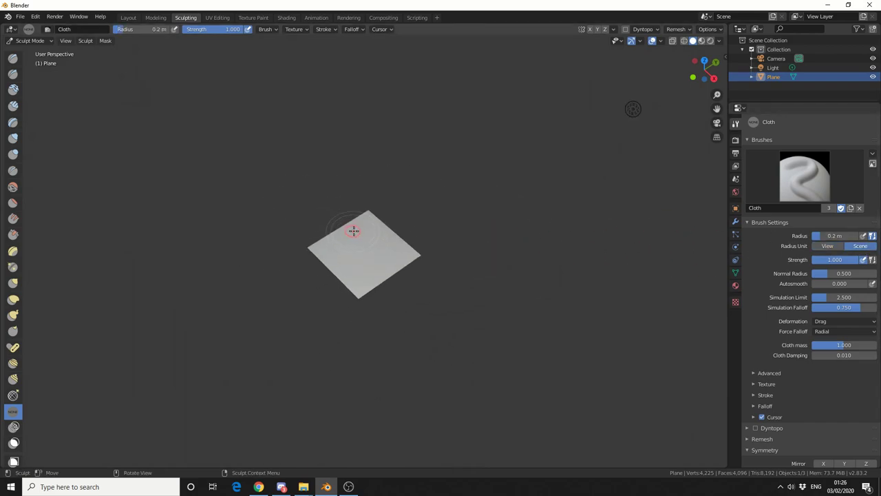
scroll(360, 241, "down", 3)
scroll(368, 240, "up", 7)
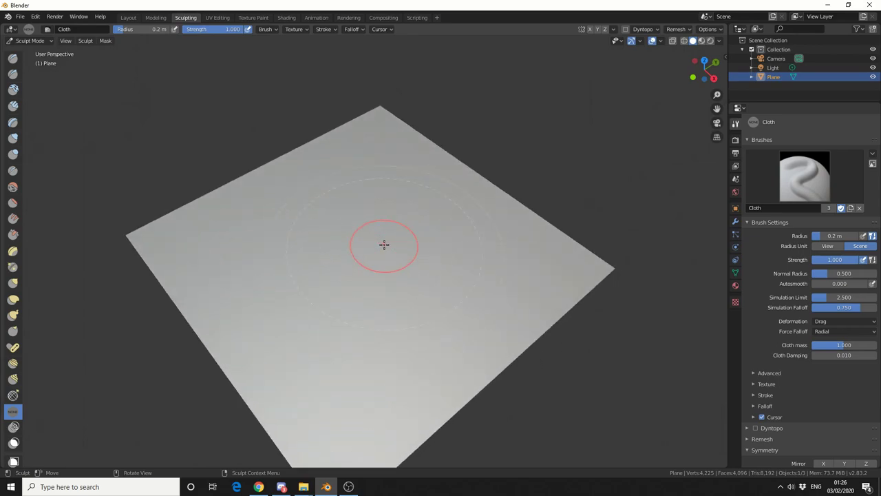
left_click(830, 235)
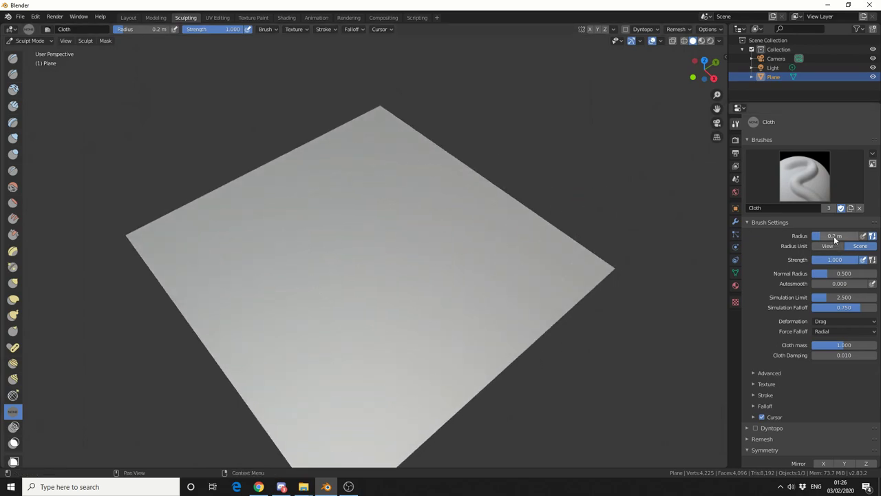
type("0.5")
key("Return")
Set brush strength to 3.000 and Autosmooth to 0.129, then review the Deformation options
scroll(386, 218, "down", 2)
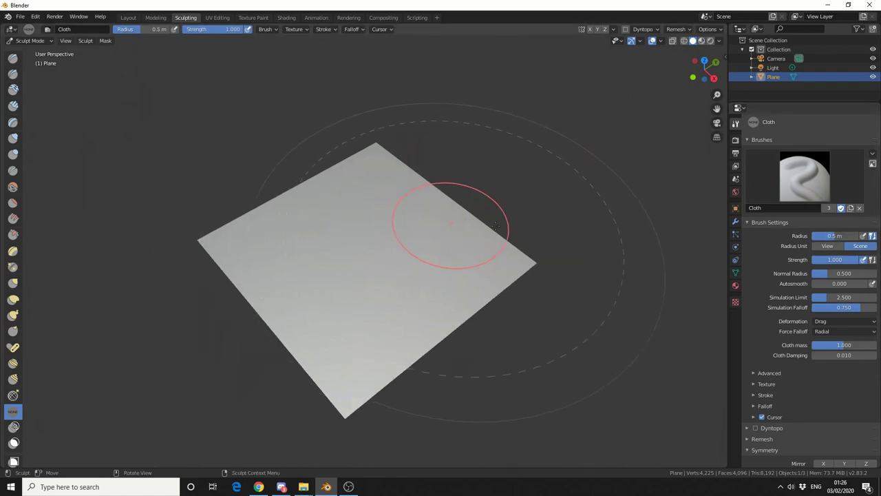
left_click(823, 261)
type("3")
key("Return")
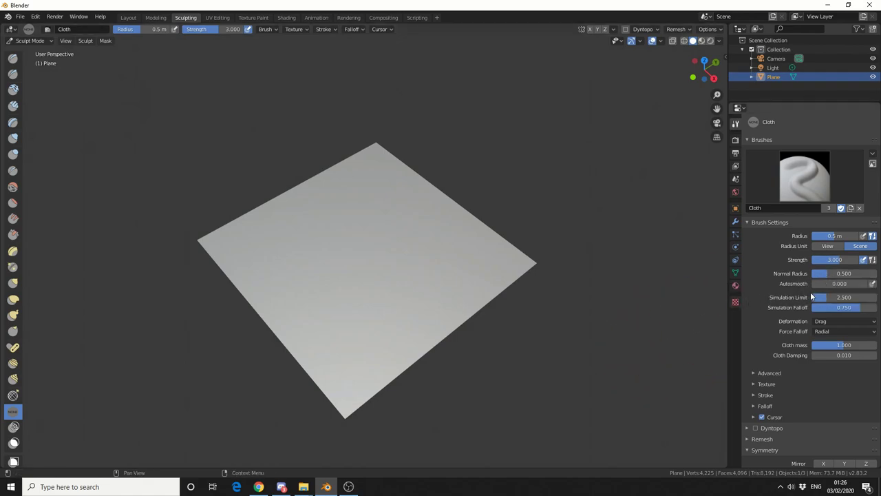
left_click_drag(814, 284, 820, 287)
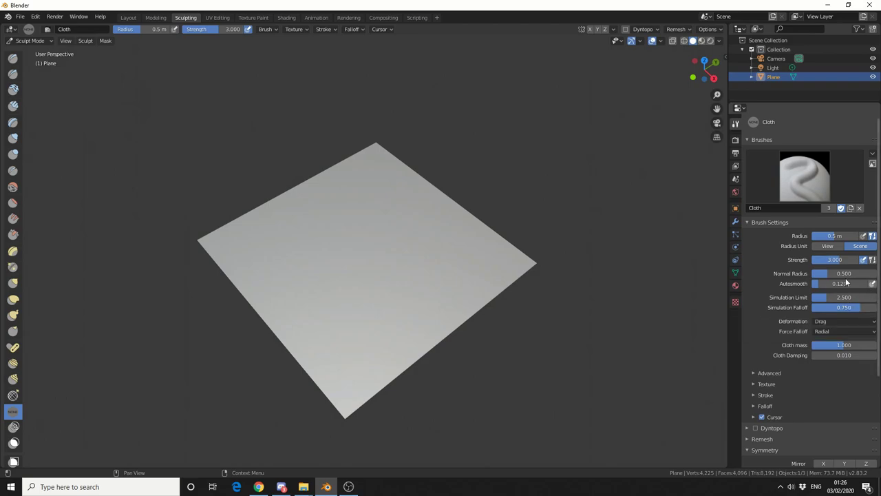
left_click(838, 324)
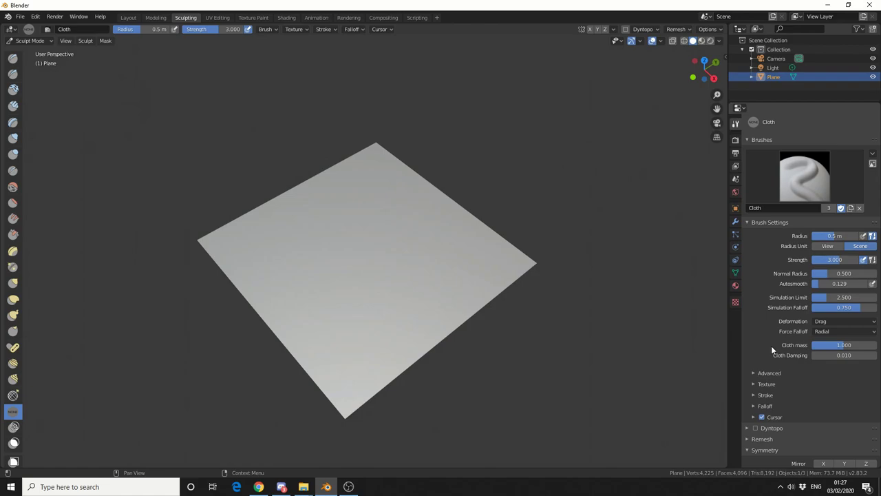
Lower Cloth mass to 0.489 and test a pull stroke on the plane
left_click_drag(844, 345, 821, 345)
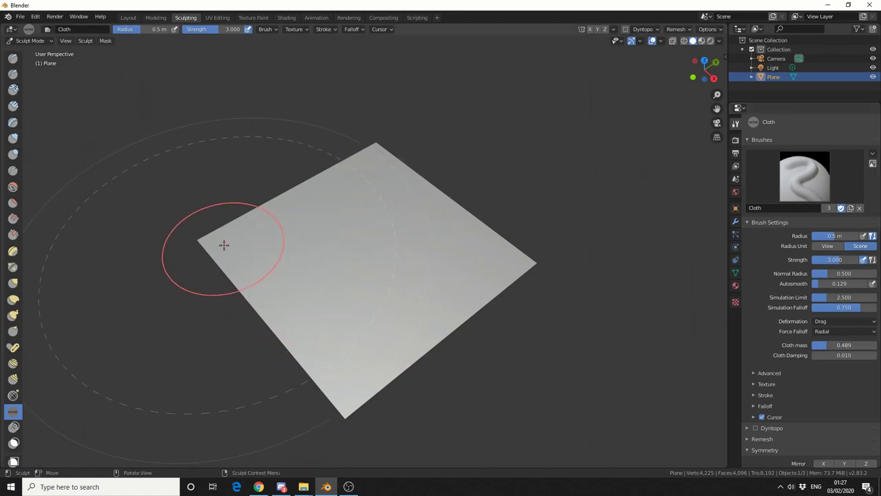
left_click_drag(224, 245, 285, 256)
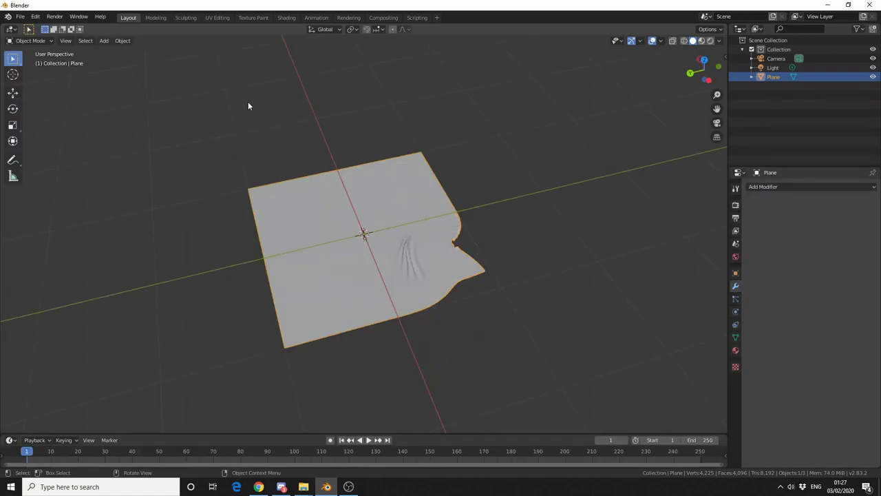
left_click(185, 18)
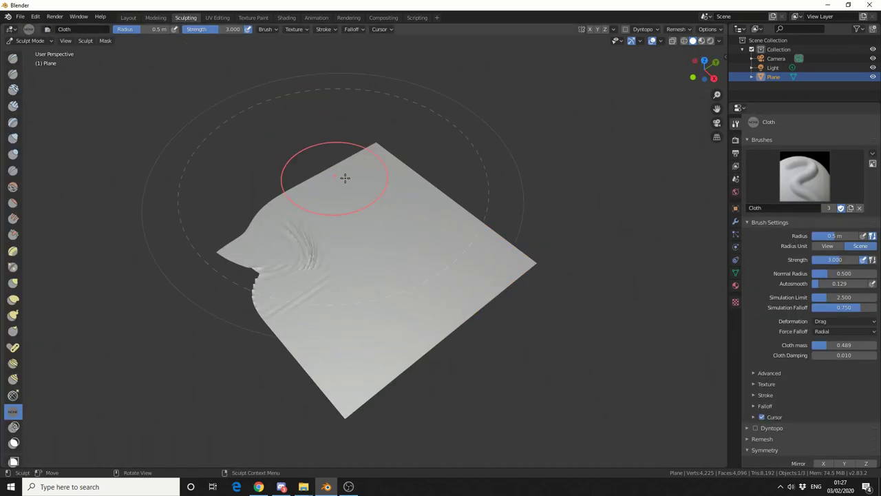
mouse_move(345, 178)
middle_mouse_down()
mouse_move(384, 301)
mouse_move(374, 298)
middle_mouse_up()
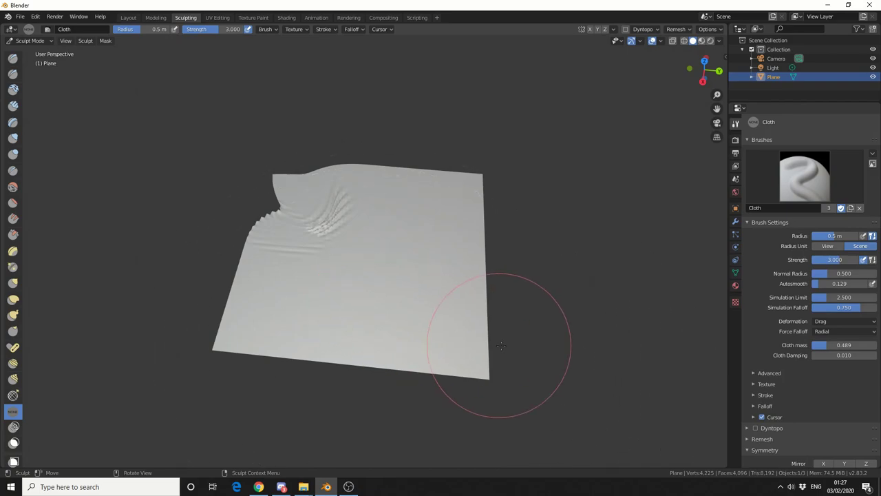
Drag the plane's right edge, top and bottom corner into wavy, wrinkled folds
mouse_move(489, 348)
left_mouse_down()
mouse_move(458, 337)
mouse_move(439, 283)
left_mouse_up()
middle_click_drag(583, 282, 559, 243)
mouse_move(393, 200)
left_mouse_down()
mouse_move(393, 134)
mouse_move(413, 103)
left_mouse_up()
mouse_move(389, 210)
left_mouse_down()
mouse_move(386, 182)
mouse_move(413, 118)
mouse_move(395, 154)
mouse_move(410, 135)
left_mouse_up()
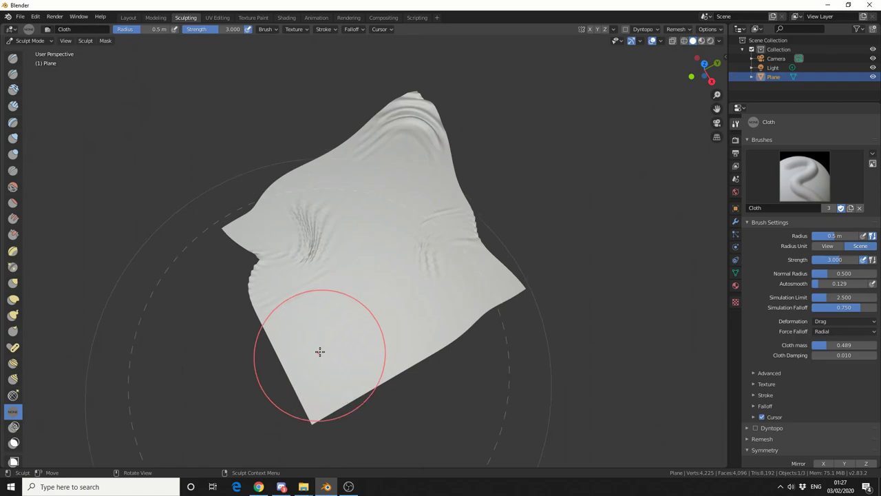
mouse_move(319, 351)
left_mouse_down()
mouse_move(305, 370)
mouse_move(303, 424)
left_mouse_up()
left_click_drag(323, 366, 289, 411)
middle_click_drag(290, 411, 463, 343)
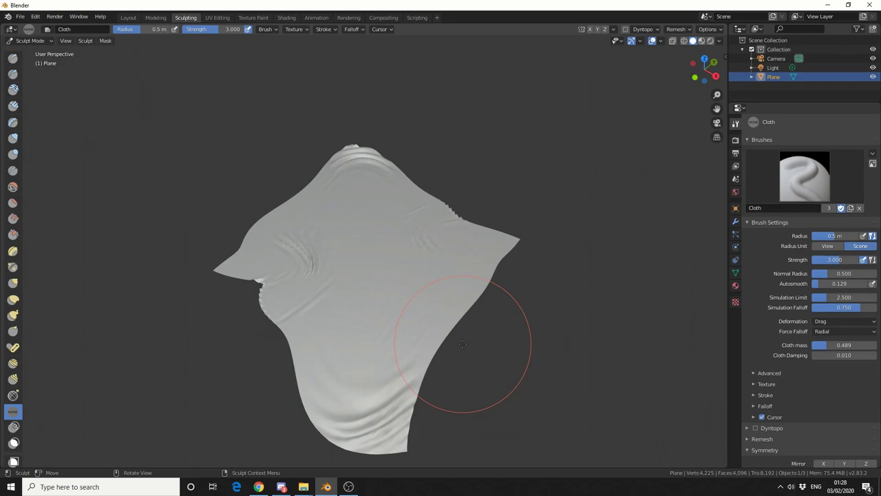
Switch to the Mask brush and shrink its radius to 0.18 m
scroll(14, 344, "down", 5)
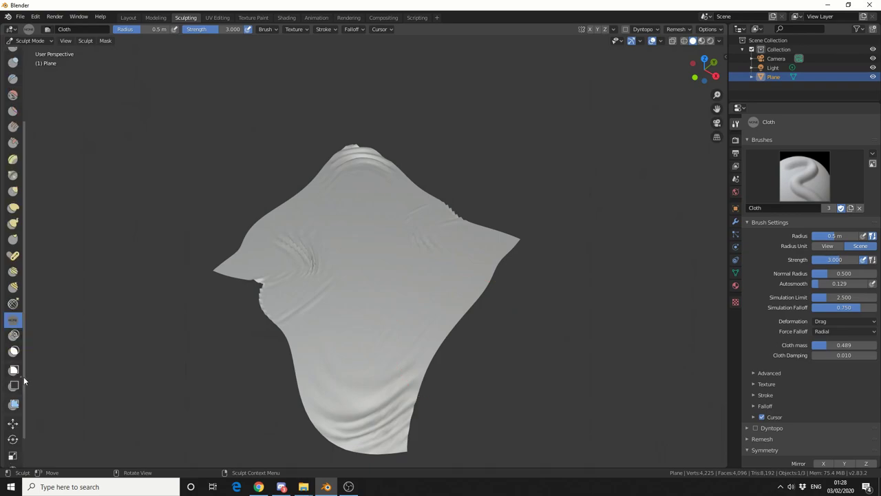
left_click(13, 351)
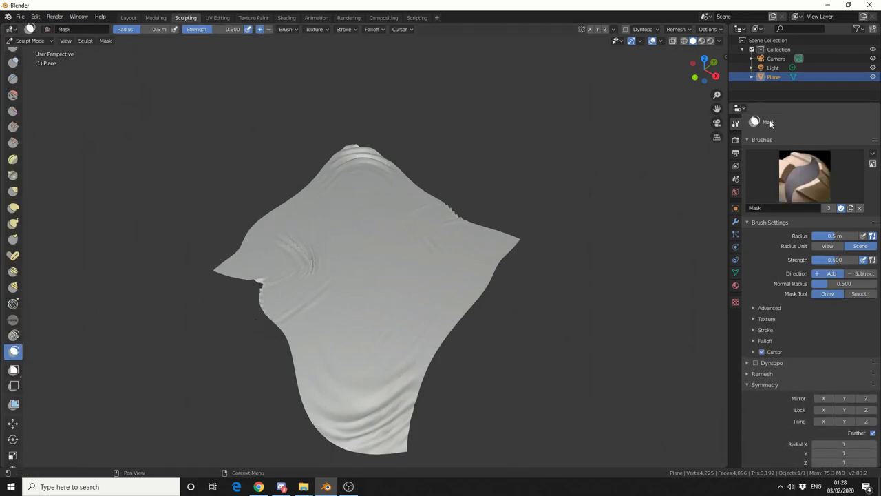
mouse_move(840, 234)
left_mouse_down()
mouse_move(823, 234)
mouse_move(861, 259)
left_mouse_up()
scroll(415, 278, "up", 3)
middle_click_drag(415, 278, 396, 289)
left_click_drag(835, 236, 823, 235)
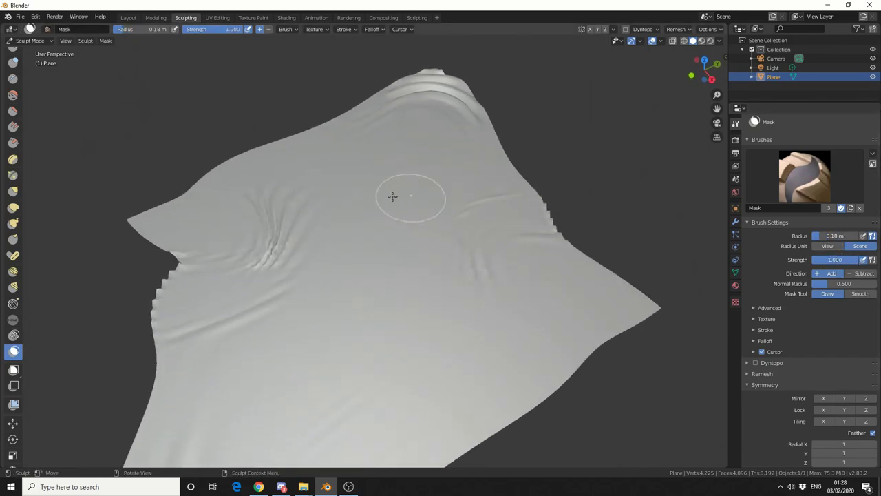
Paint a mask of a figure's round head, arm and foot, then return to the Cloth brush
mouse_move(344, 190)
left_mouse_down()
mouse_move(330, 212)
mouse_move(350, 191)
mouse_move(354, 201)
mouse_move(336, 212)
mouse_move(350, 221)
mouse_move(362, 264)
mouse_move(363, 309)
mouse_move(435, 415)
mouse_move(356, 304)
mouse_move(358, 269)
mouse_move(447, 239)
left_mouse_up()
mouse_move(419, 400)
left_mouse_down()
mouse_move(497, 377)
mouse_move(540, 349)
mouse_move(419, 399)
left_mouse_up()
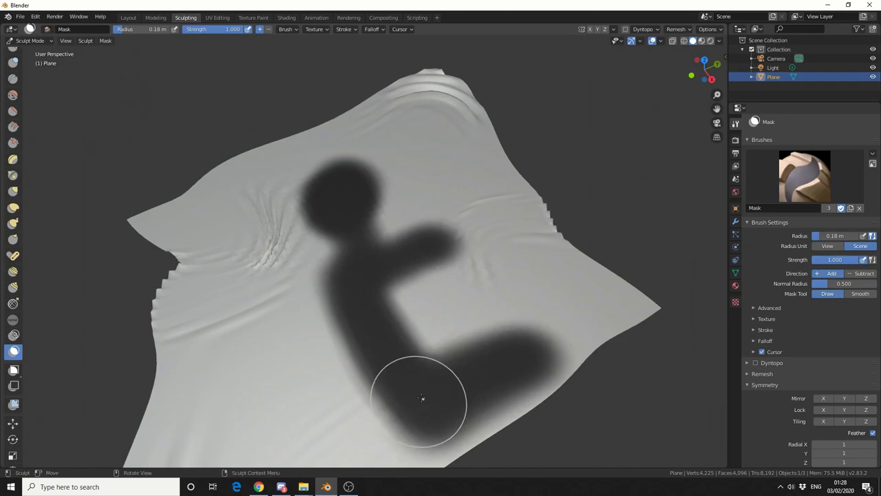
mouse_move(418, 400)
middle_mouse_down()
mouse_move(433, 335)
mouse_move(386, 324)
middle_mouse_up()
left_click(13, 318)
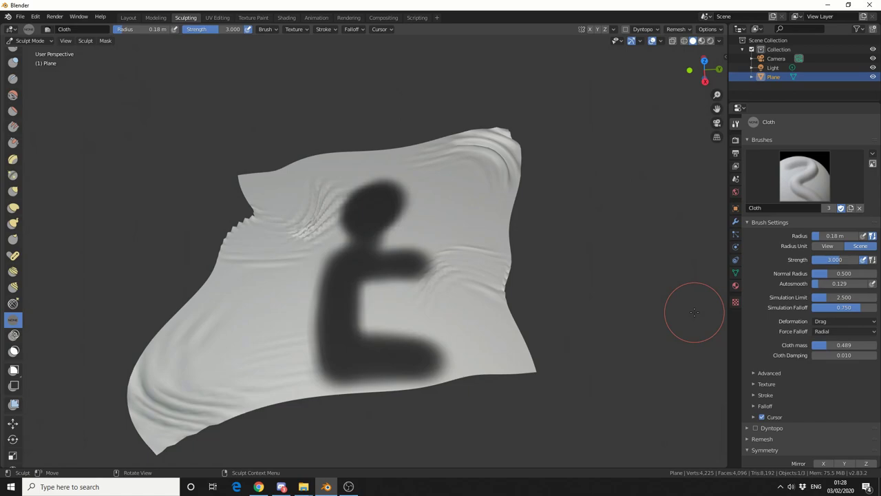
Set Cloth mass to 0.378 and drag folds around, above and left of the masked figure
left_click_drag(830, 345, 823, 349)
mouse_move(285, 315)
left_mouse_down()
mouse_move(315, 310)
mouse_move(292, 293)
mouse_move(301, 360)
mouse_move(407, 303)
mouse_move(373, 292)
mouse_move(419, 244)
mouse_move(400, 230)
mouse_move(429, 189)
mouse_move(416, 169)
mouse_move(362, 162)
mouse_move(368, 193)
mouse_move(430, 190)
left_mouse_up()
middle_click_drag(431, 190, 448, 217)
mouse_move(316, 255)
left_mouse_down()
mouse_move(335, 246)
mouse_move(313, 301)
mouse_move(332, 370)
mouse_move(361, 369)
mouse_move(477, 319)
mouse_move(466, 333)
left_mouse_up()
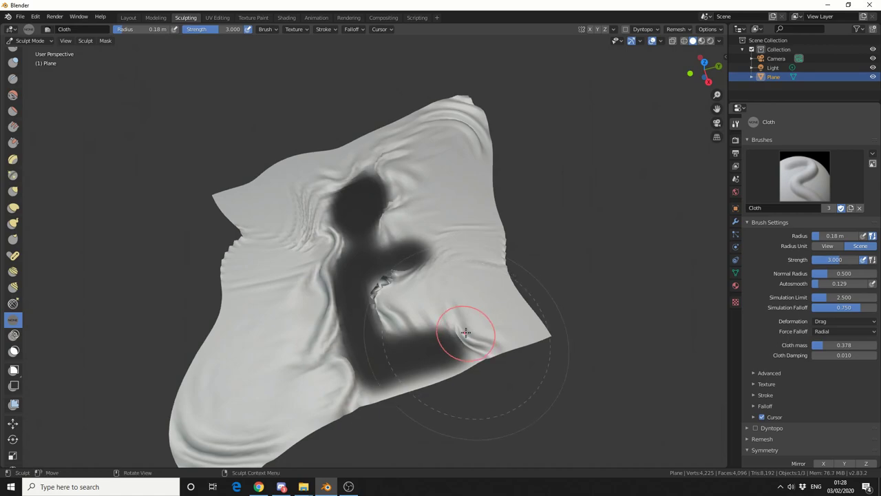
Invert the mask and switch Cloth deformation to Inflate, inflating the top of the figure
key("ctrl+i")
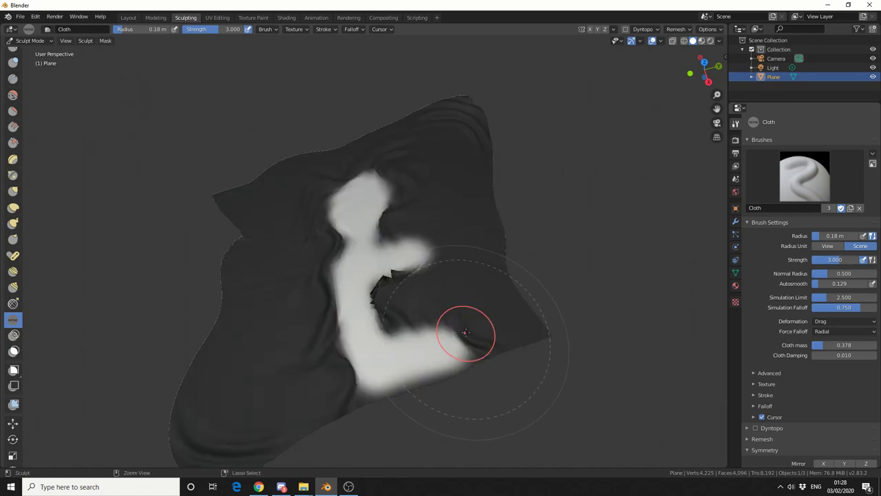
left_click(844, 321)
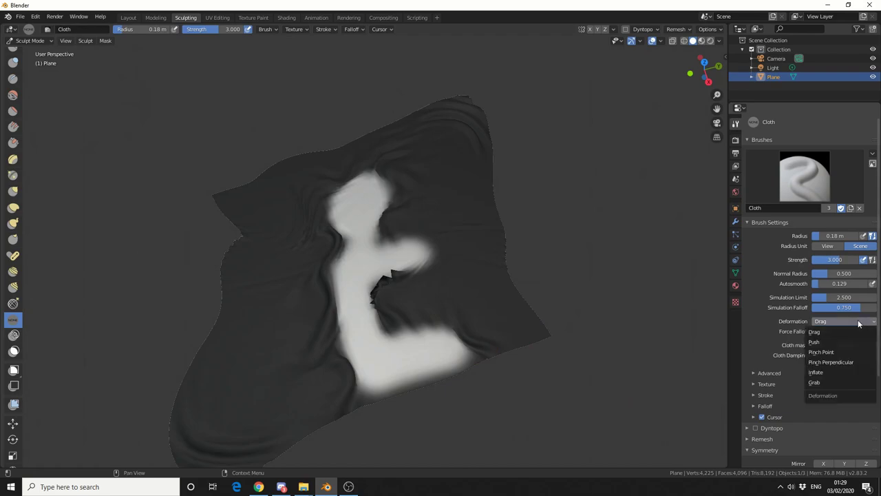
left_click(834, 374)
left_click_drag(403, 235, 369, 184)
Enlarge the brush radius to 0.46 m, inflate the figure into an S-shaped bulge, and clear the mask
key("f")
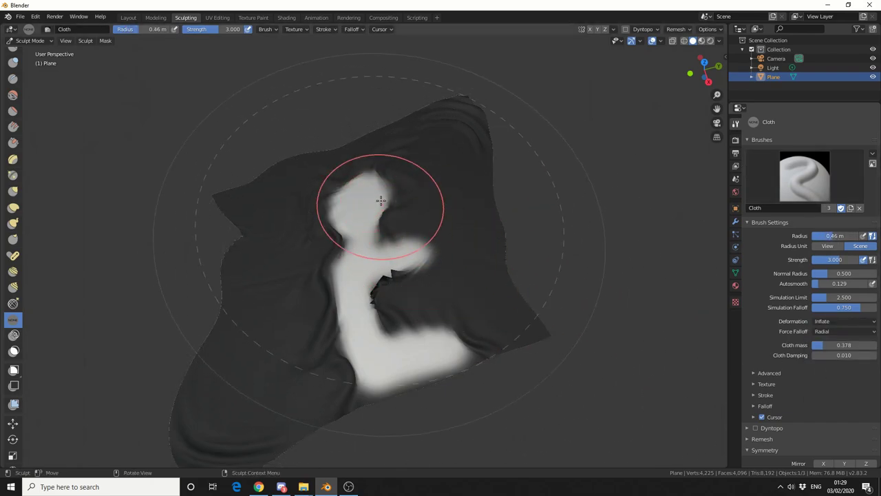
left_click(366, 205)
mouse_move(378, 191)
left_mouse_down()
mouse_move(342, 237)
mouse_move(372, 258)
mouse_move(412, 246)
mouse_move(365, 295)
left_mouse_up()
key("ctrl+z")
key("alt+m")
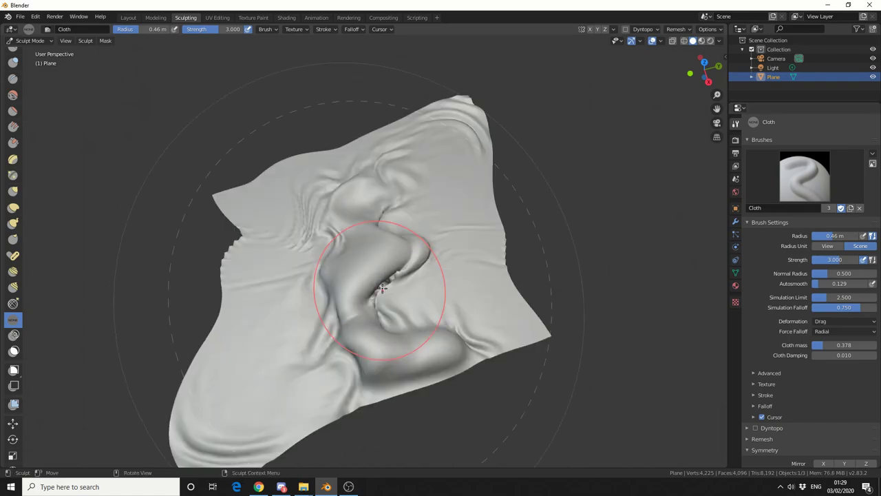
middle_click_drag(633, 267, 599, 315)
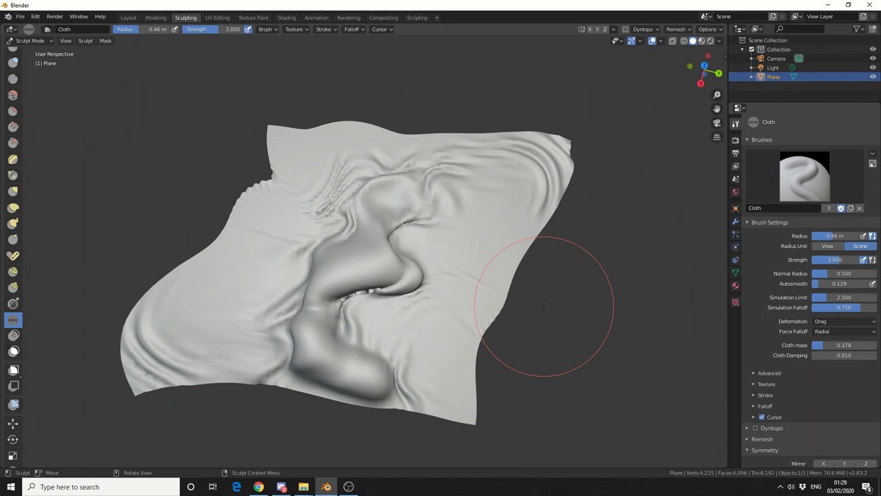
Test and undo Push deformation, then pinch the central folds into tighter creases with Pinch Point
left_click(846, 321)
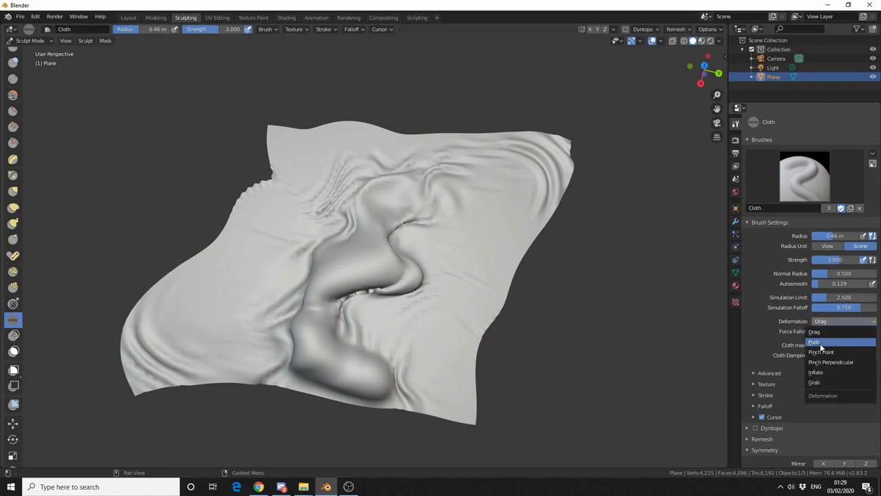
left_click(836, 332)
left_click_drag(502, 207, 476, 198)
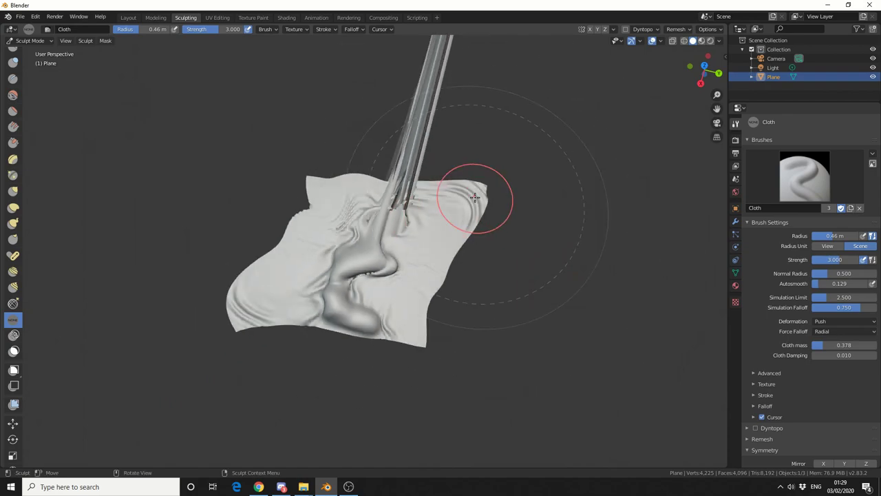
key("ctrl+z")
key("ctrl+z")
left_click(845, 321)
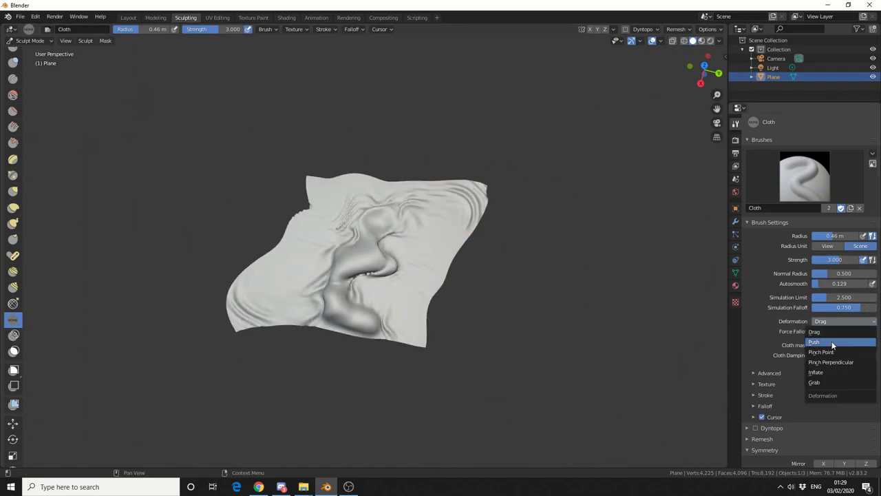
left_click(833, 352)
mouse_move(367, 207)
left_mouse_down()
mouse_move(403, 225)
mouse_move(391, 217)
mouse_move(358, 237)
mouse_move(352, 256)
mouse_move(334, 269)
mouse_move(341, 300)
mouse_move(334, 297)
left_mouse_up()
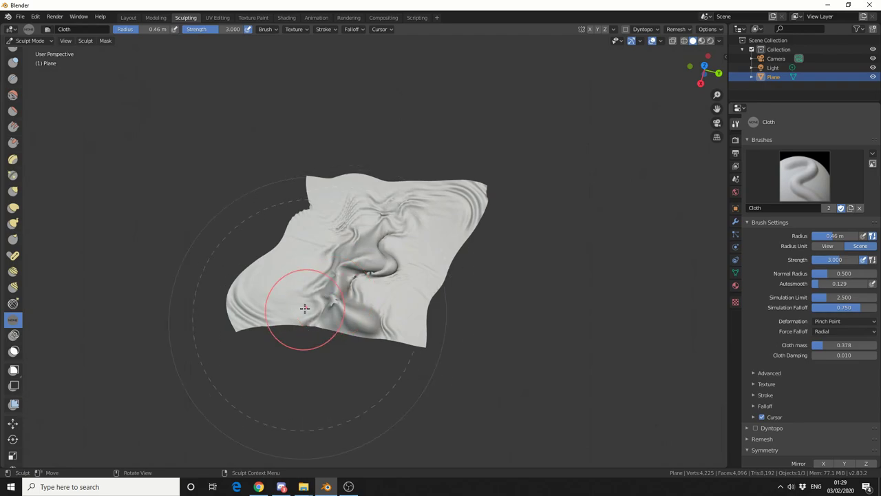
Back in Layout, add a Catmull-Clark Subdivision Surface modifier to the cloth plane and inspect the smoothed folds
left_click(126, 18)
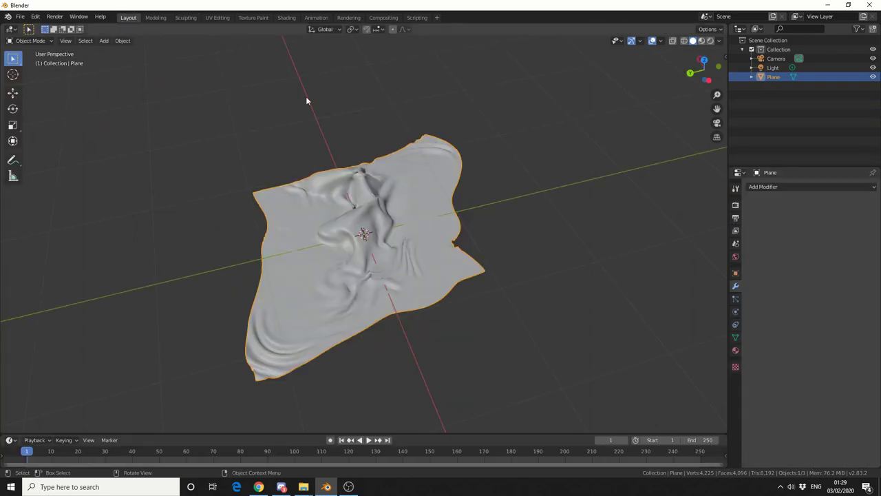
left_click(786, 187)
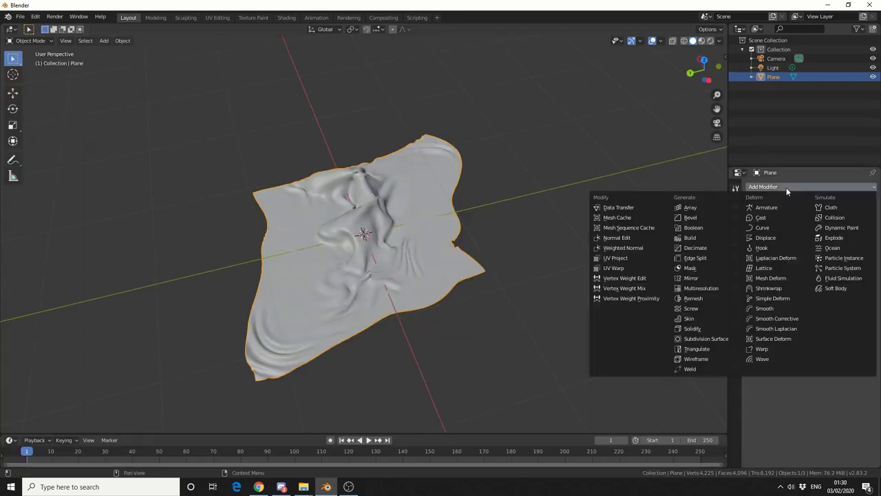
left_click(719, 339)
middle_click_drag(587, 318, 492, 324)
scroll(490, 326, "up", 4)
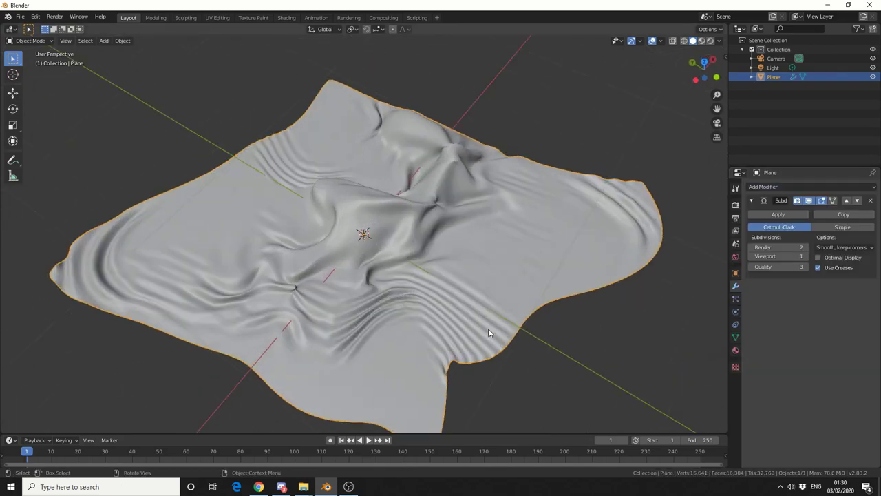